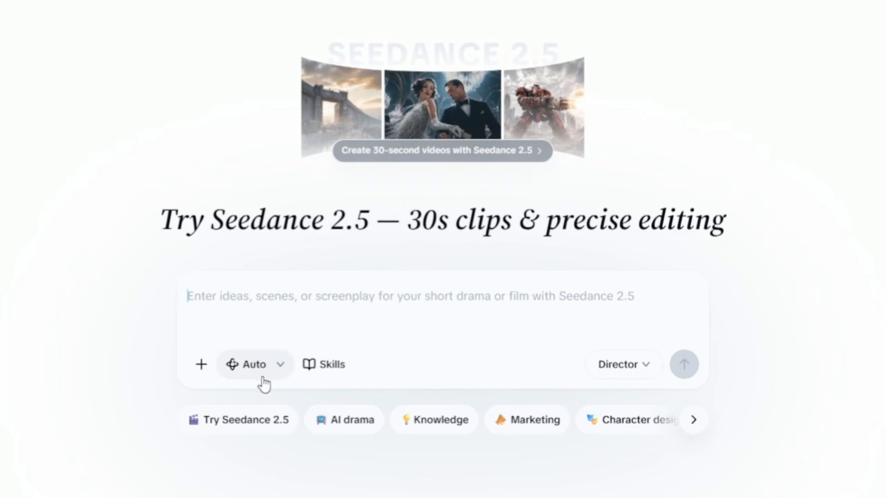
Start a new custom skill with the option to create it in chat
left_click(270, 369)
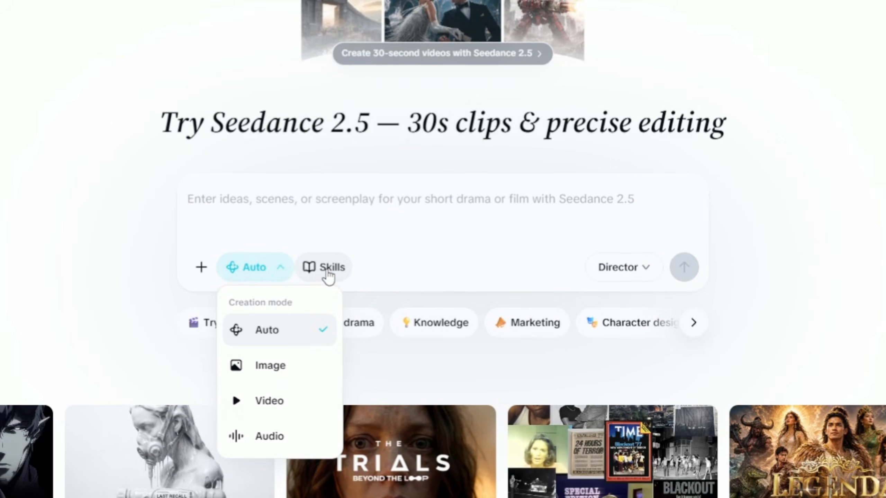
left_click(328, 272)
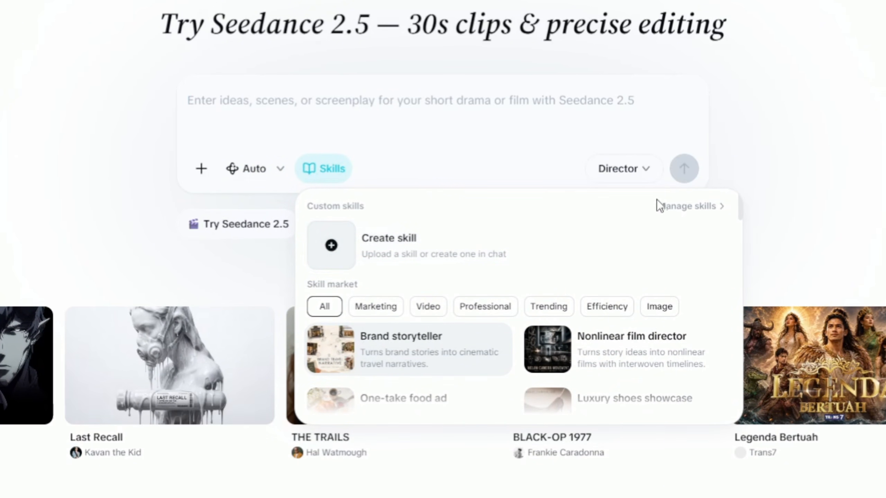
left_click_drag(738, 205, 778, 183)
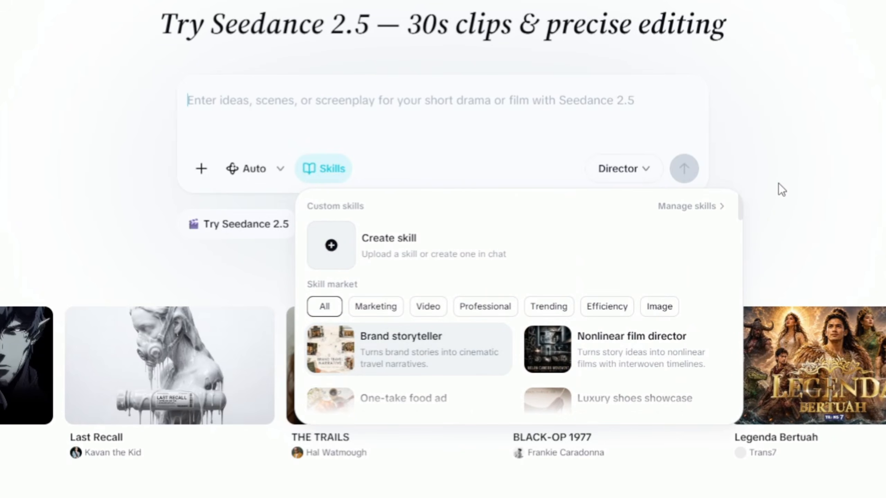
left_click(331, 246)
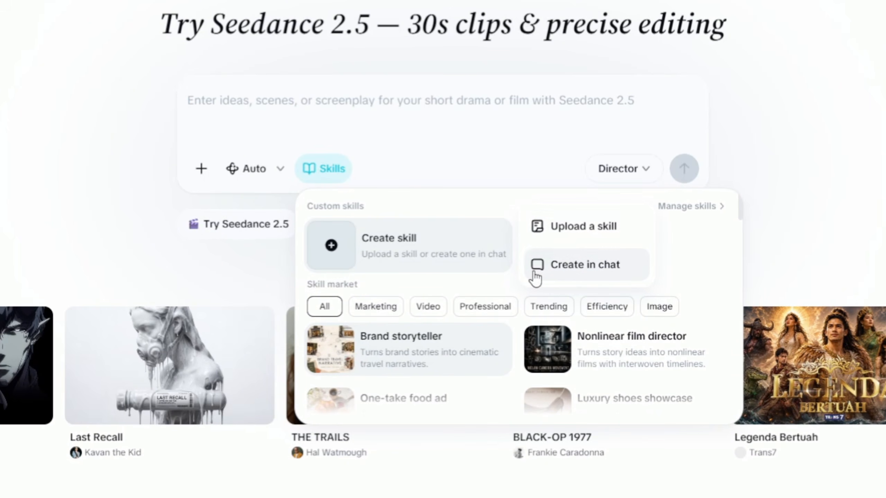
left_click(575, 266)
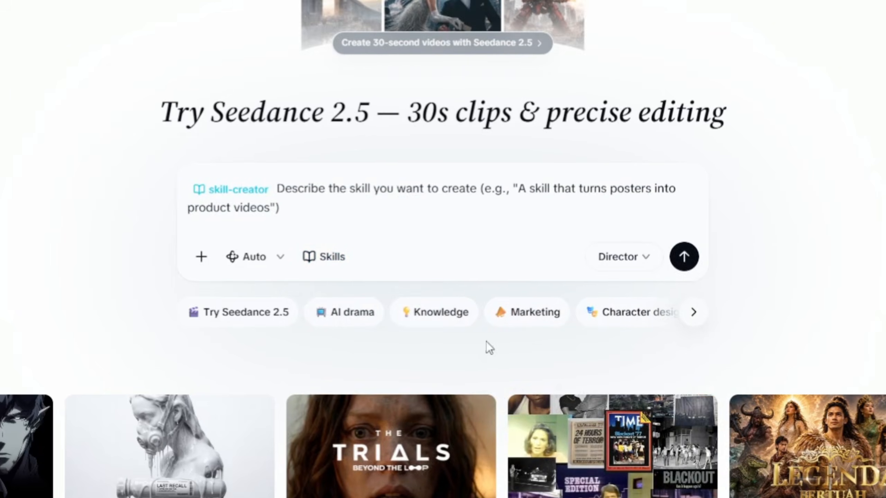
Enter and submit a skill description for creating cinematic AI film sequences with strong visual consistency, including main goal, workflow and priorities
key("ctrl+v")
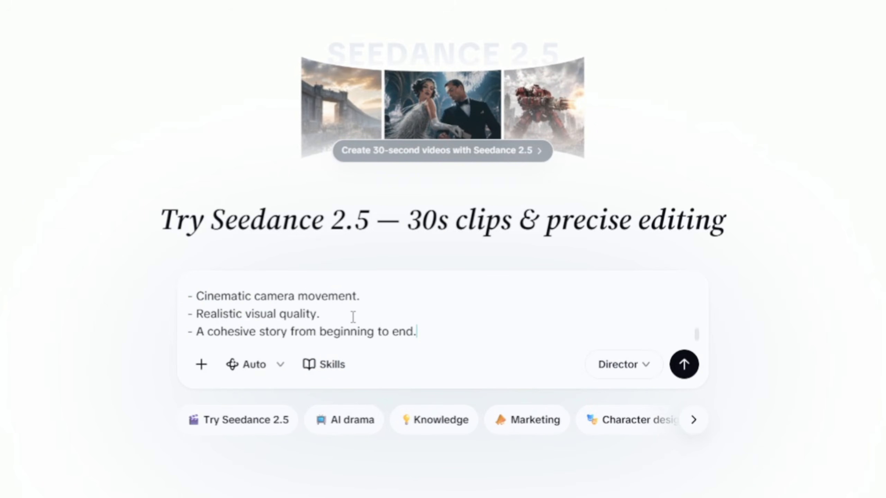
scroll(344, 324, "up", 10)
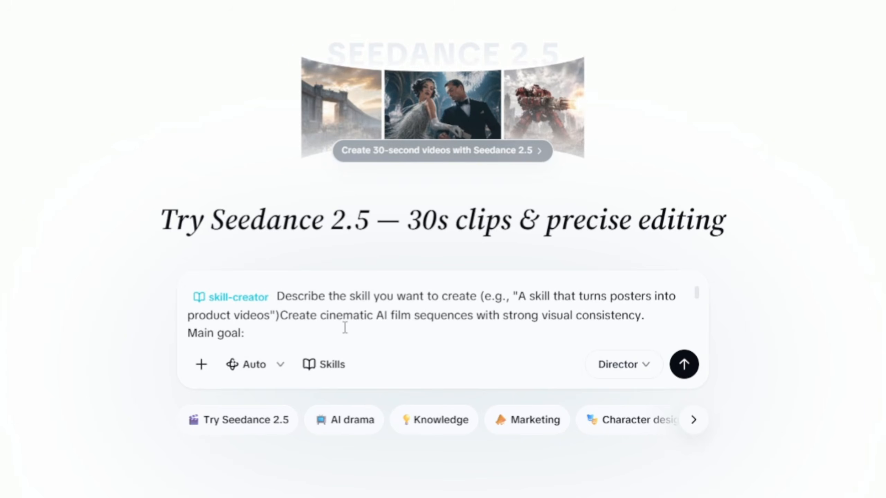
left_click(673, 370)
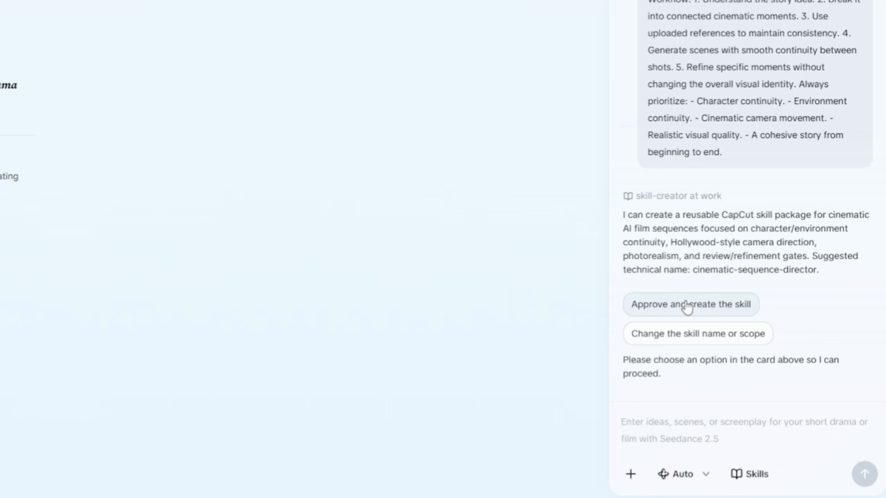
Approve the proposed skill and add the resulting Cinematic Sequence Director to the custom skills
left_click(687, 306)
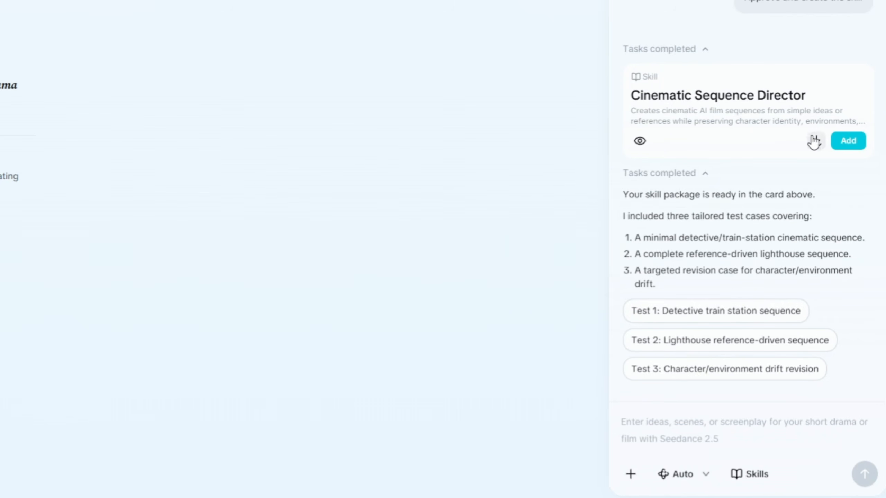
left_click(843, 140)
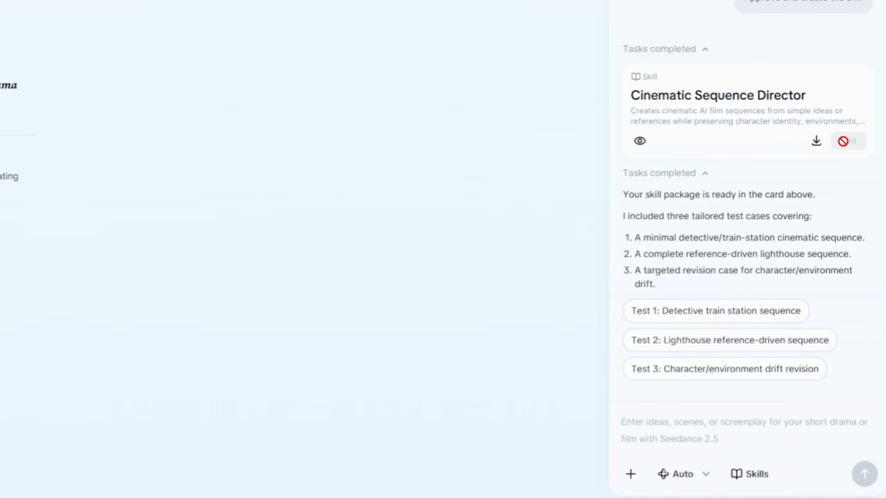
Compose a Cinematic Sequence Director prompt for one continuous, unbroken cinematic night shot and attach the Profile reference image from the device
left_click(744, 477)
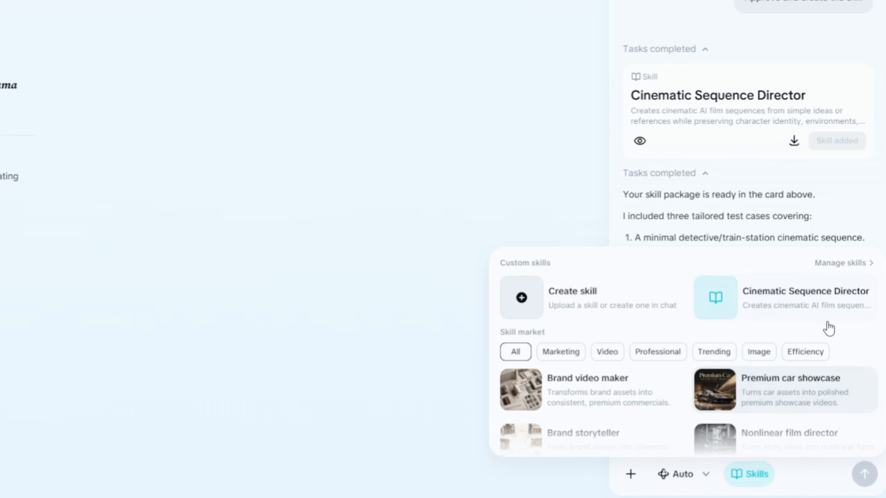
left_click(792, 309)
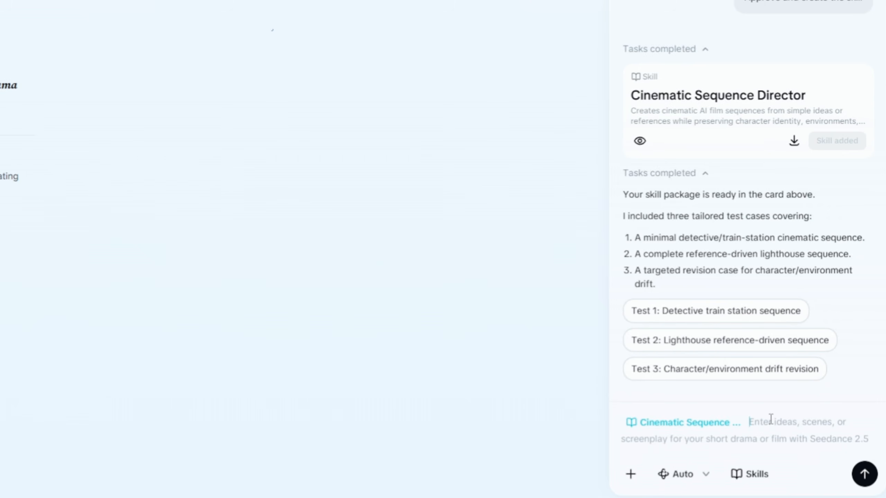
key("ctrl+v")
scroll(760, 422, "up", 10)
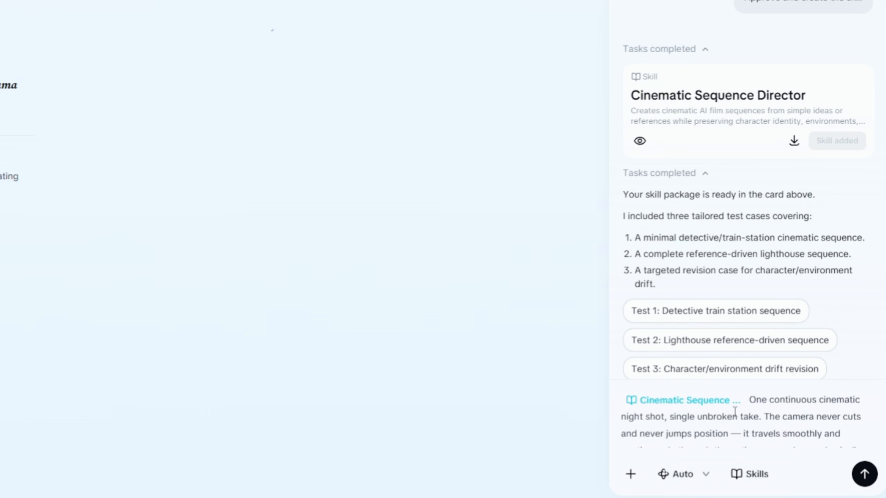
left_click(630, 473)
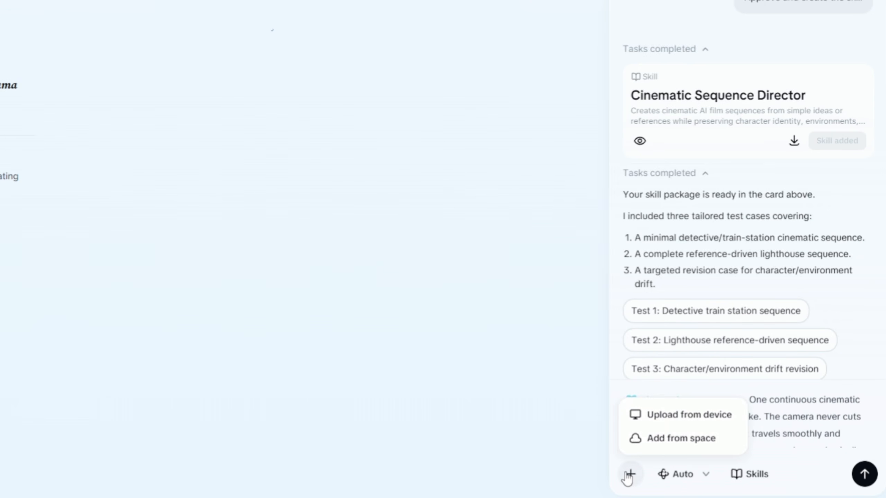
left_click(696, 414)
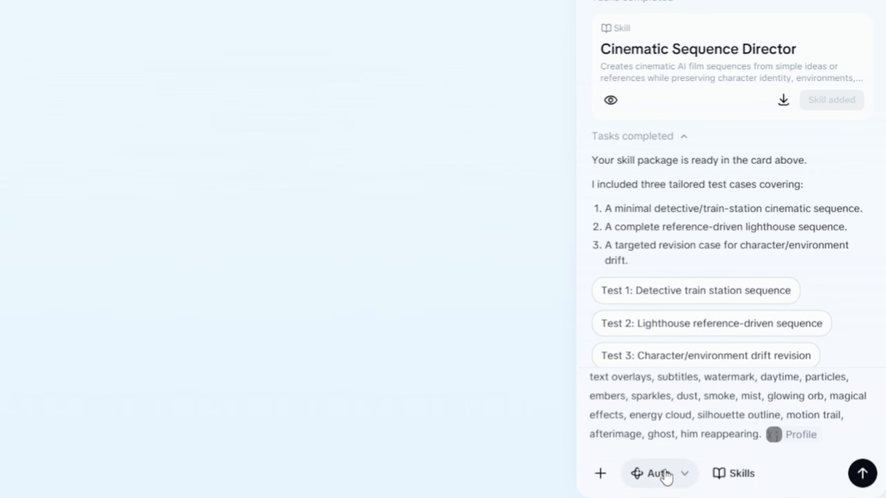
Switch the creation mode to Video with the Seedance 2.5 model and drop 50 reference files into the prompt
left_click(661, 473)
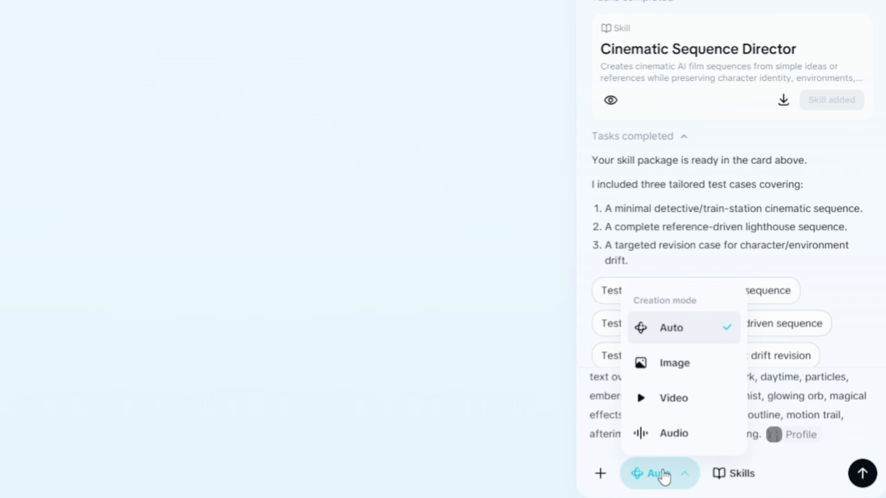
left_click(673, 398)
left_click(711, 471)
left_click(618, 287)
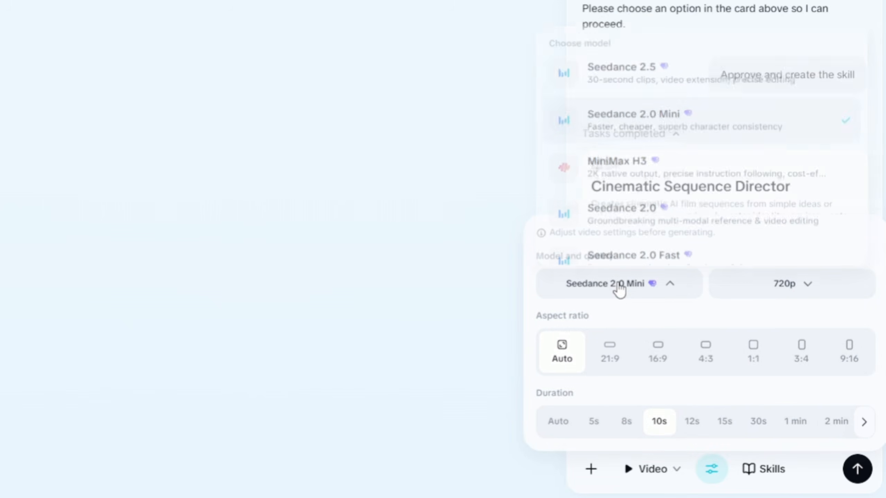
left_click(648, 78)
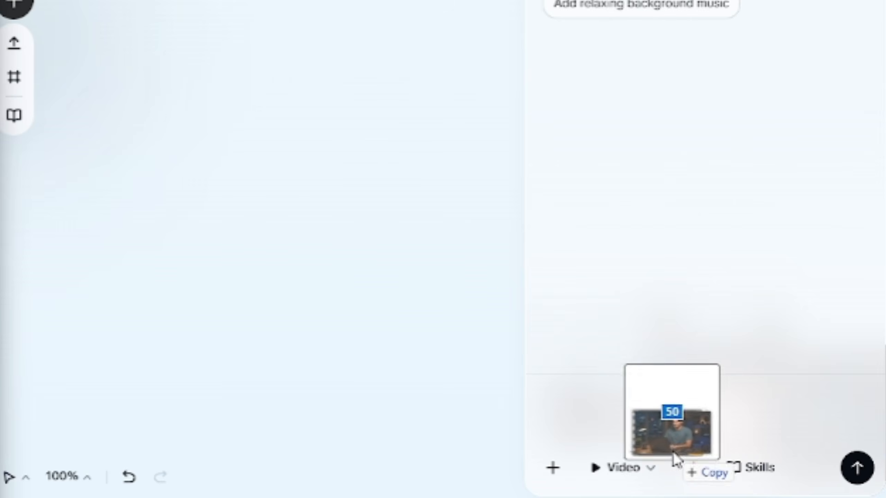
left_click_drag(672, 459, 638, 422)
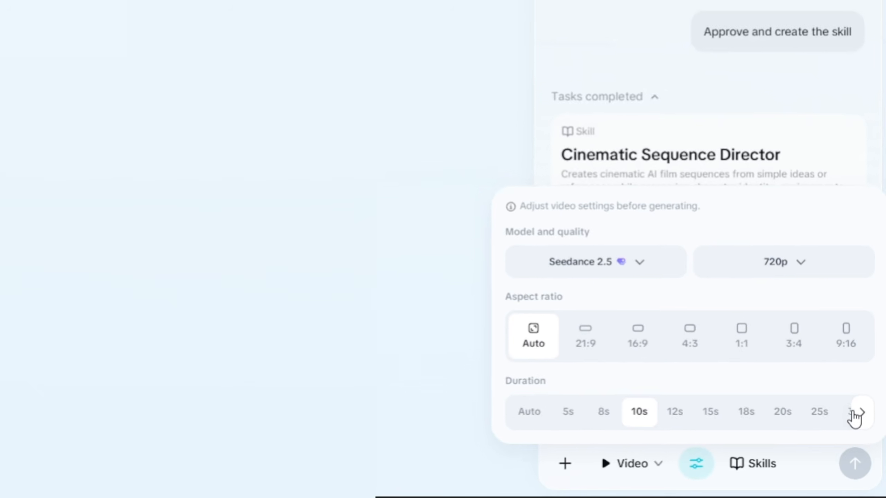
Set the video duration to 30s and submit the prompt for generation
left_click(855, 413)
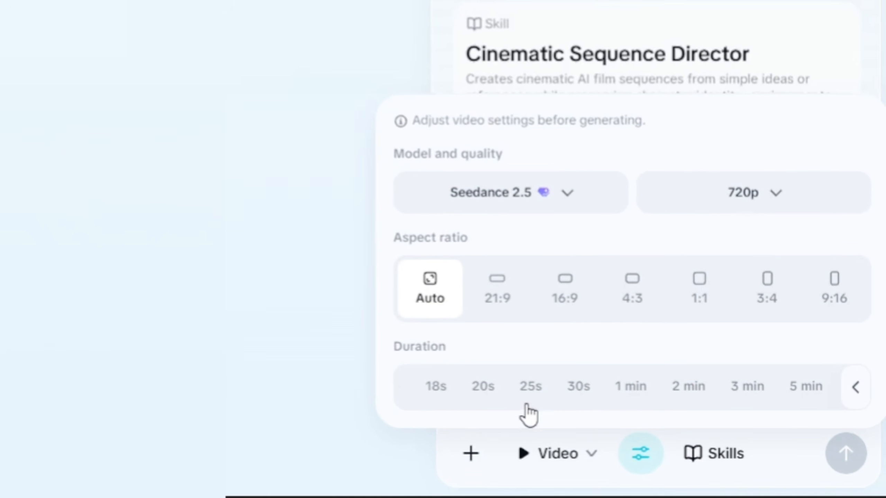
left_click(580, 391)
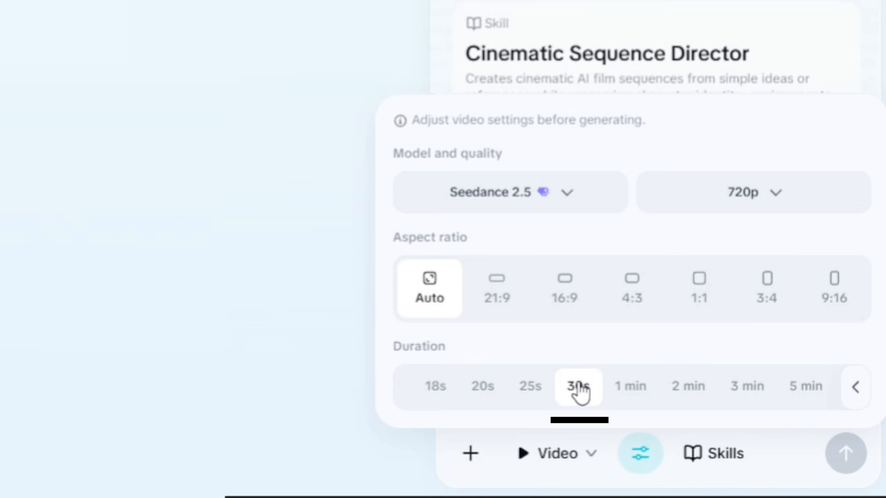
left_click(640, 453)
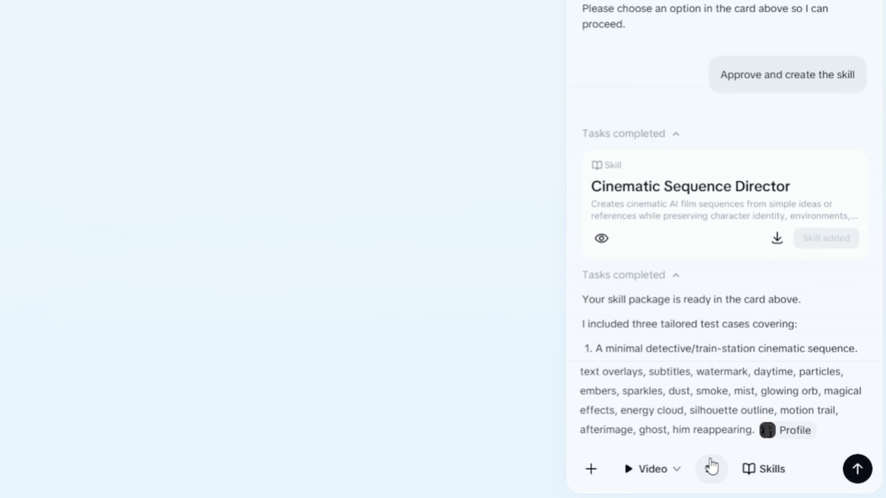
left_click(857, 469)
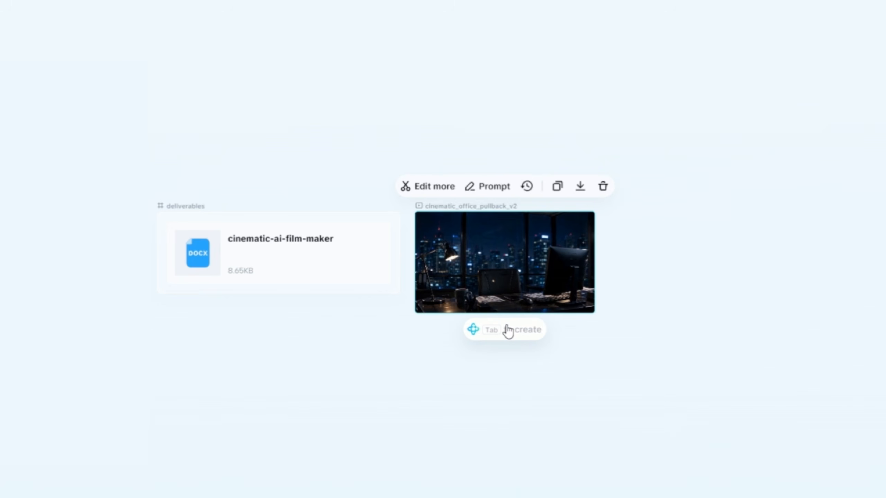
Submit a follow-up prompt on the cinematic_office_pullback_v2 clip asking to change when the teleport happens
left_click(507, 330)
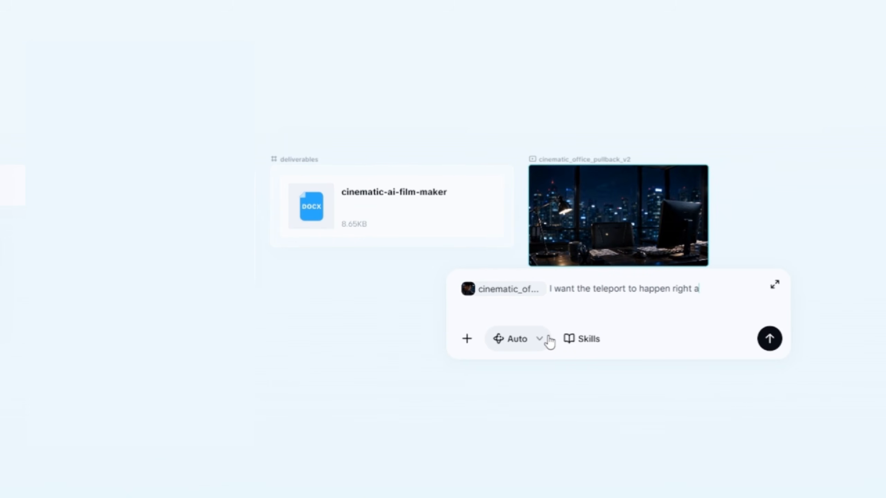
left_click(769, 338)
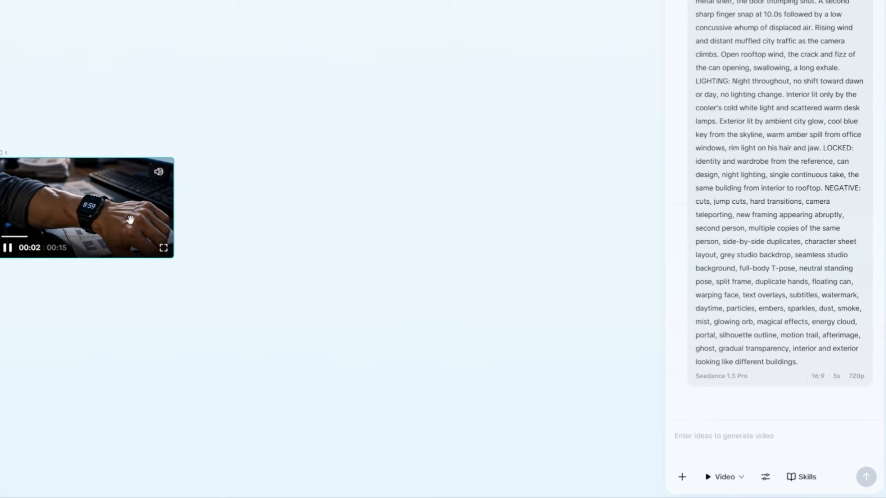
Submit clip 1 with the text "Extend this scene with this prompt:" followed by the detailed office-to-rooftop scene prompt
left_click(158, 200)
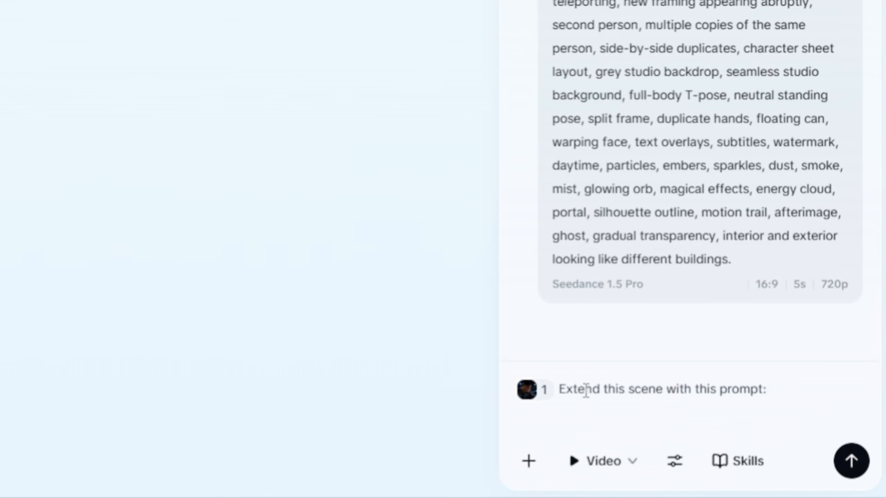
key("ctrl+v")
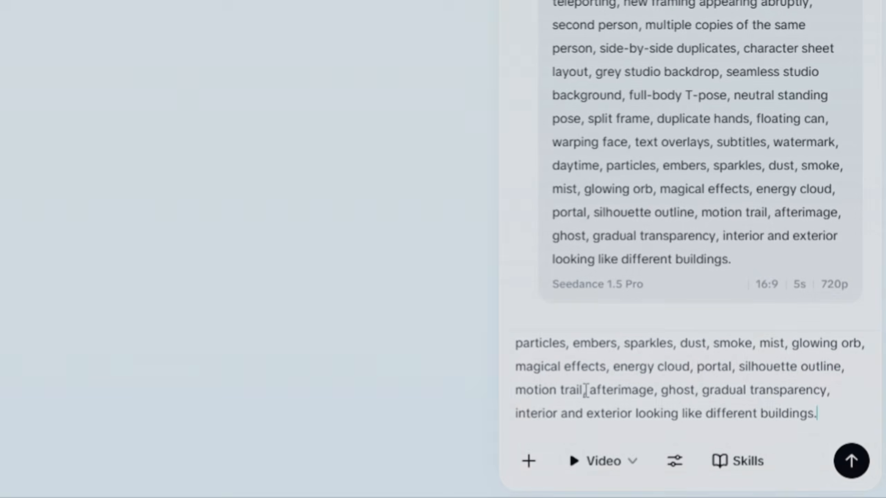
left_click(850, 461)
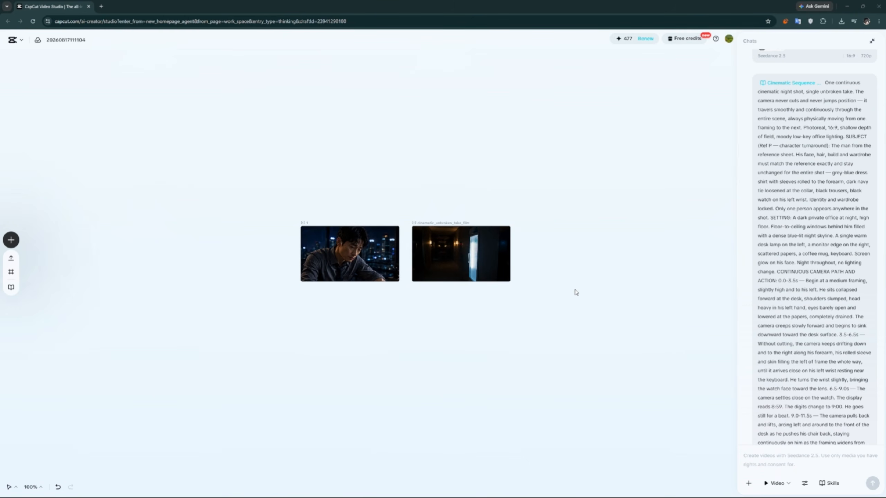
Merge clip 1 and the cinematic_unbroken_take_film clip on the canvas into one video
left_click_drag(588, 201, 283, 294)
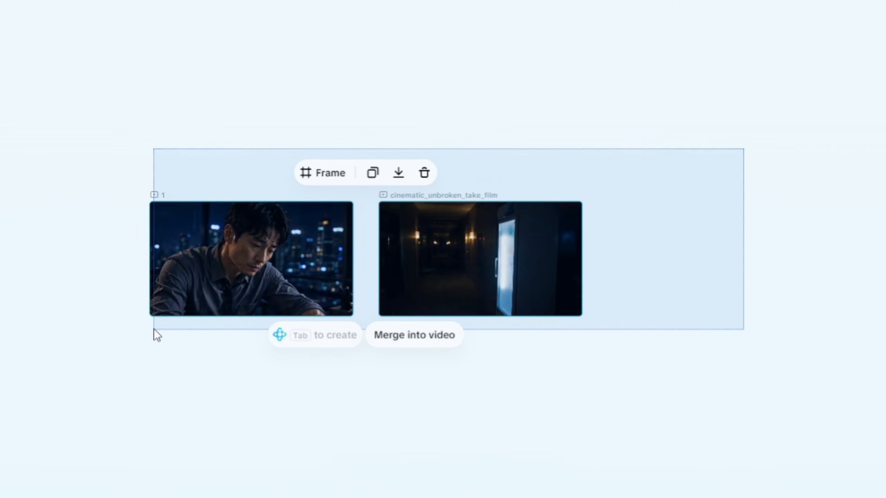
left_click_drag(113, 342, 58, 356)
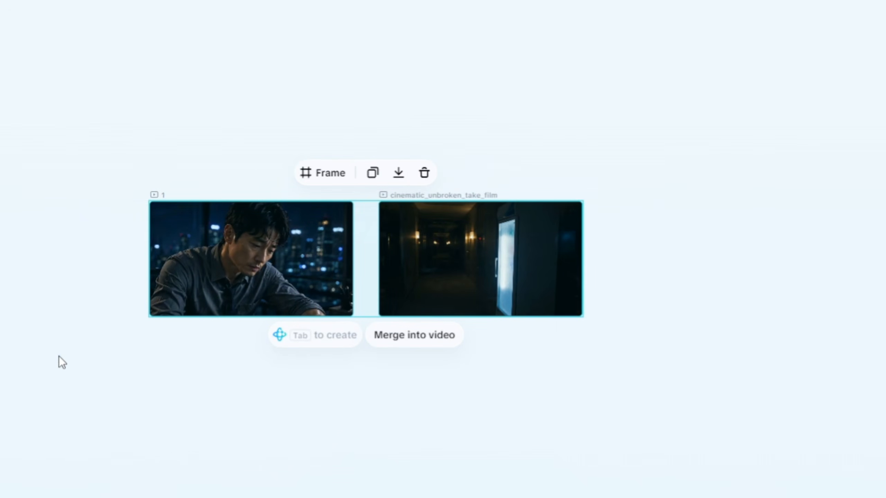
left_click(417, 342)
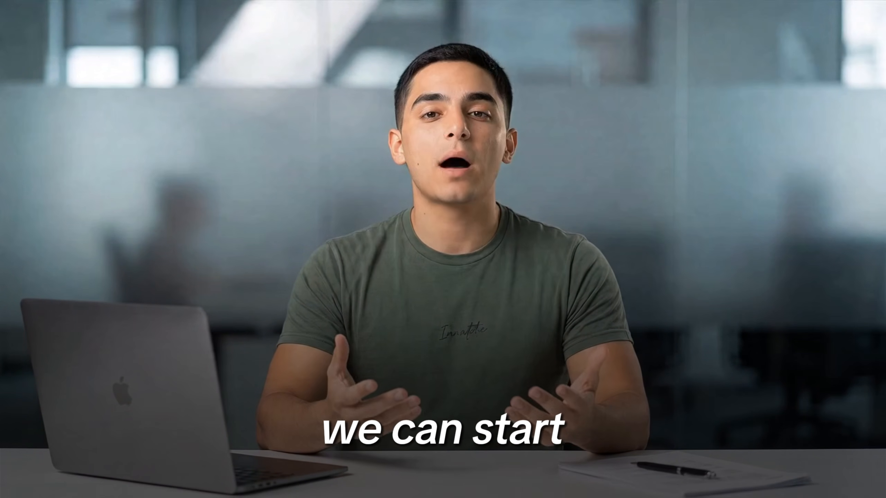
Add the wind noise_whoosh sound beneath the opening seconds of the video and play the timeline from the start
left_click(41, 171)
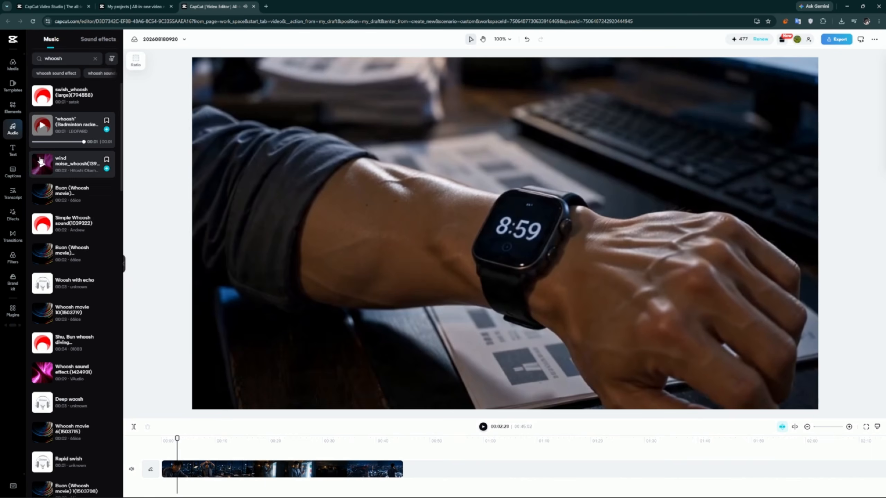
left_click_drag(64, 249, 203, 474)
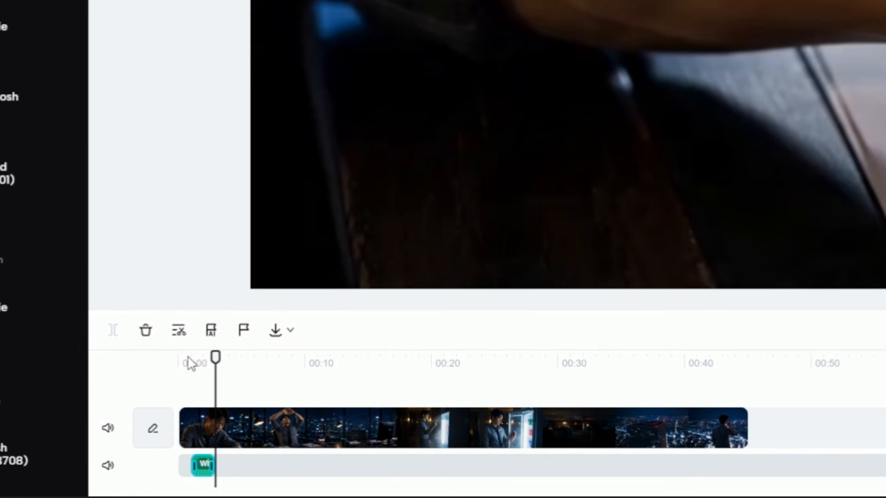
left_click(180, 361)
left_click(162, 440)
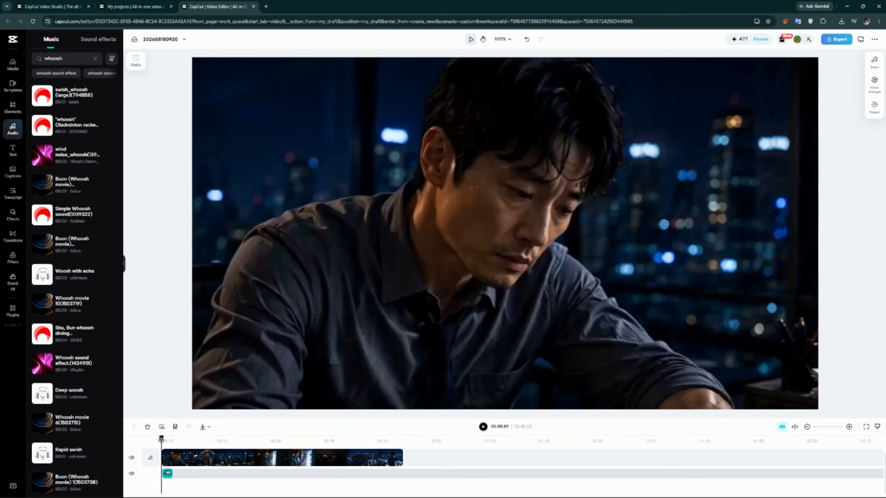
key("space")
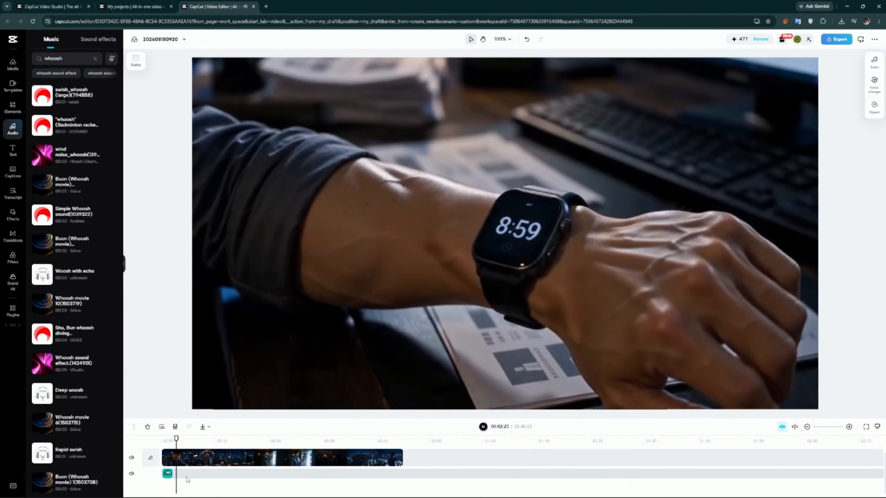
Add the imported sound effect.mp3 to the timeline beneath the video at about 5 seconds and play it back
key("space")
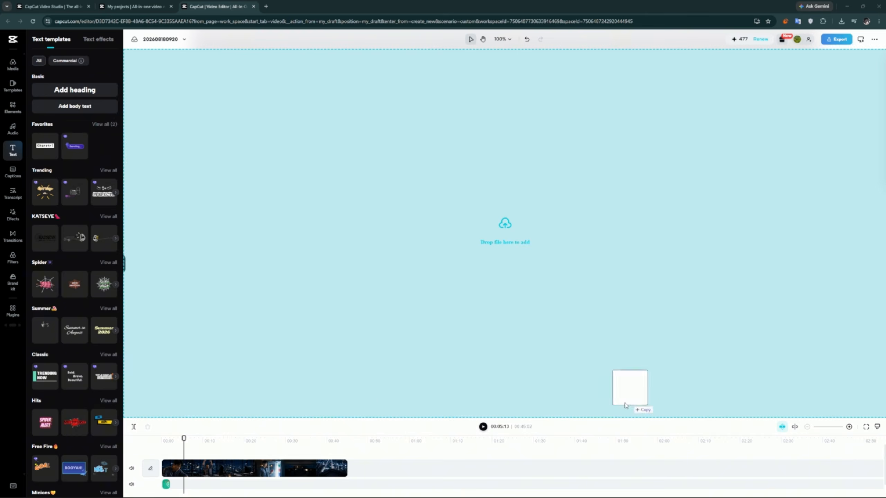
left_click_drag(638, 401, 259, 469)
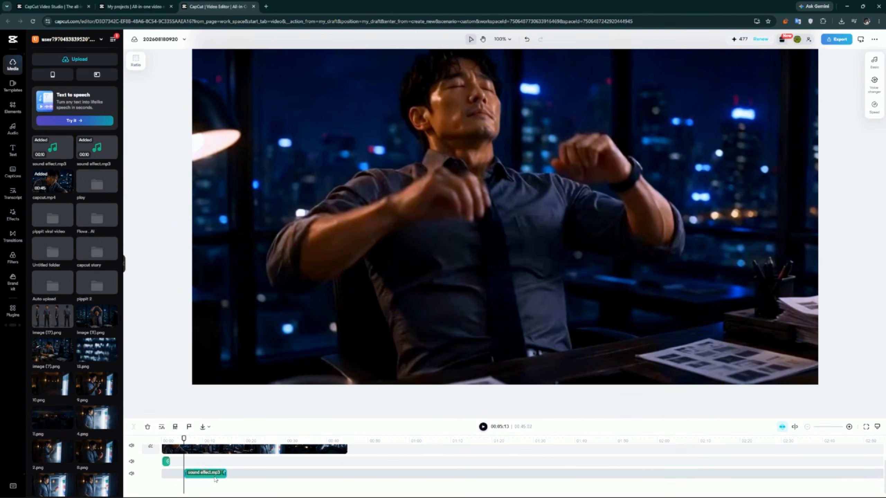
key("space")
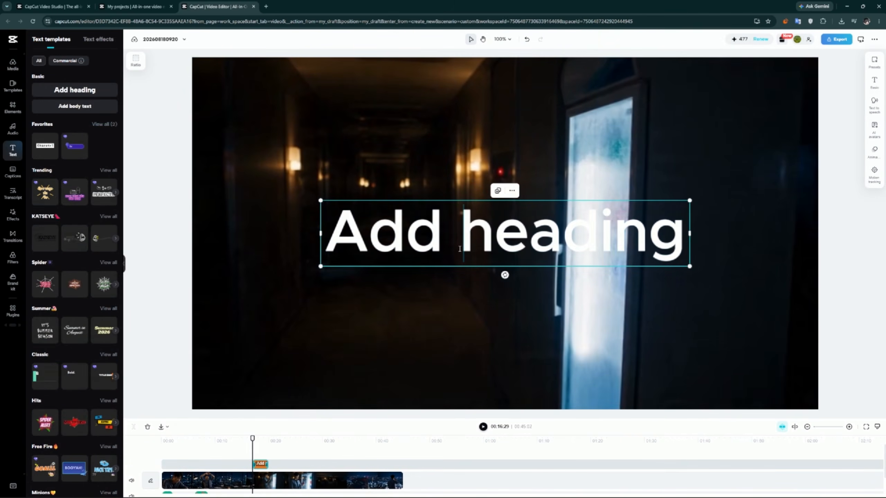
Replace the placeholder text of the added heading with "To be continued....."
key("ctrl+a")
type("To be continued.")
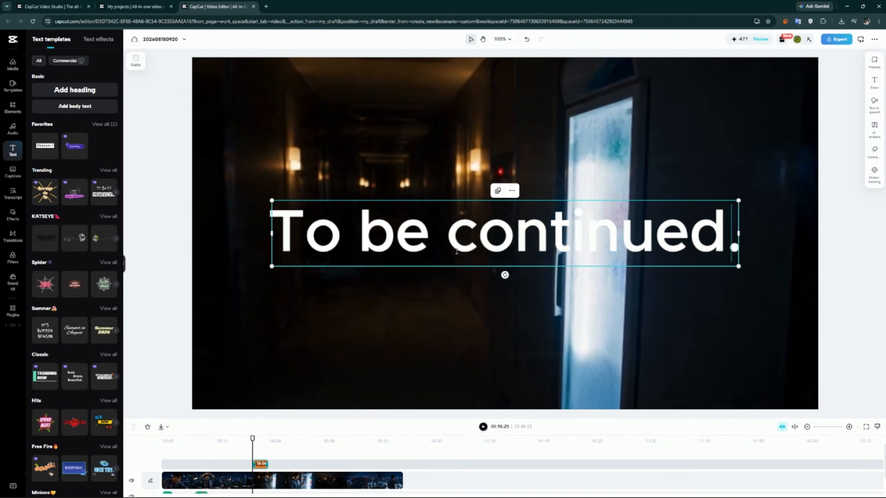
type("....")
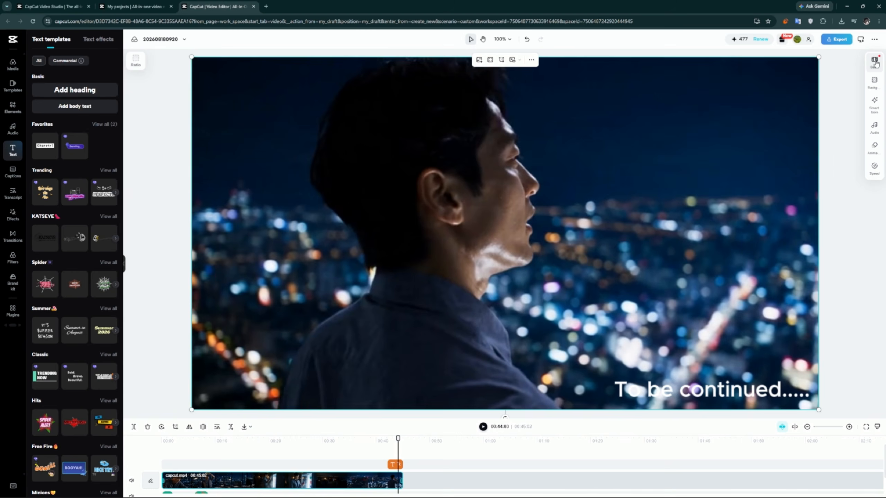
Fade out the end of the video clip with opacity keyframes, from 100% at about 44 seconds down to the minimum at the end
left_click(868, 68)
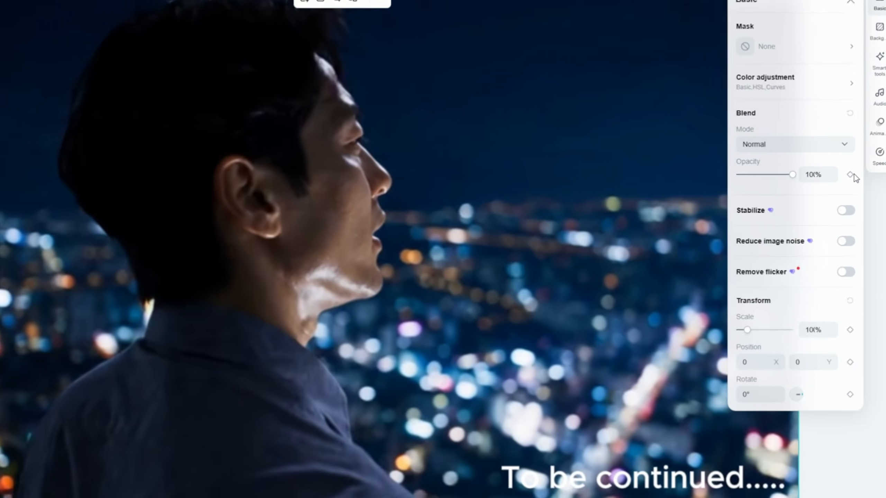
left_click(853, 181)
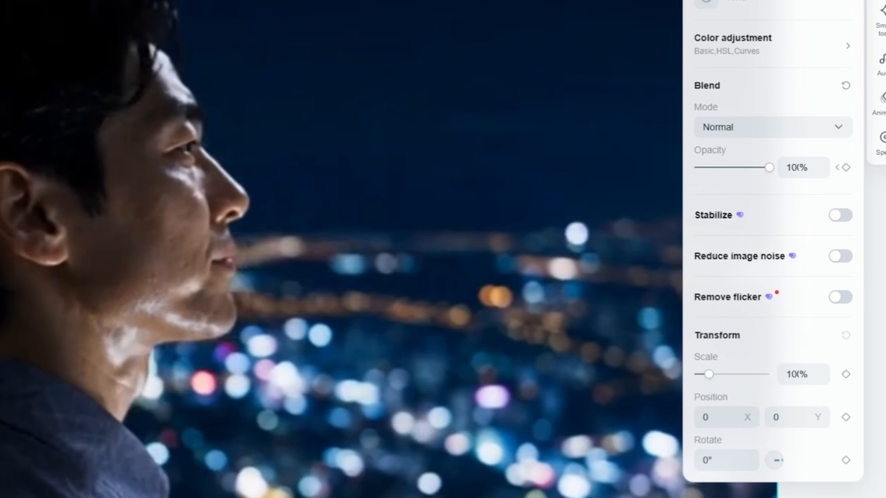
left_click_drag(744, 167, 681, 176)
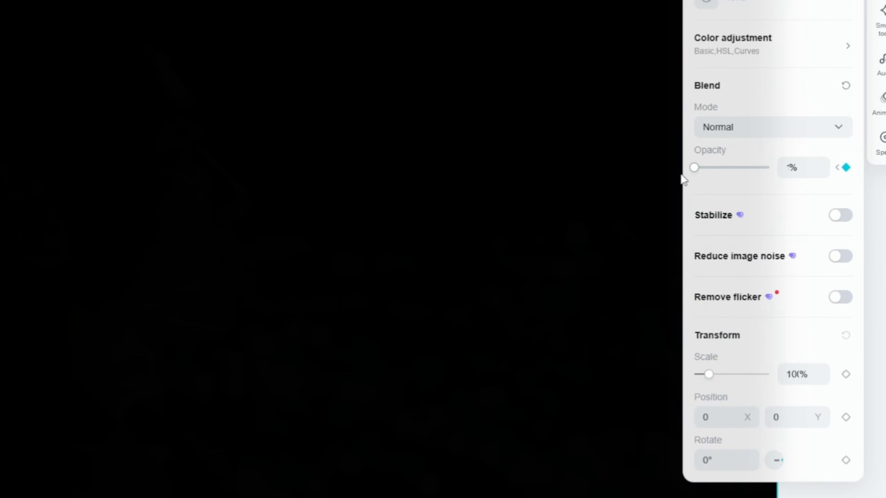